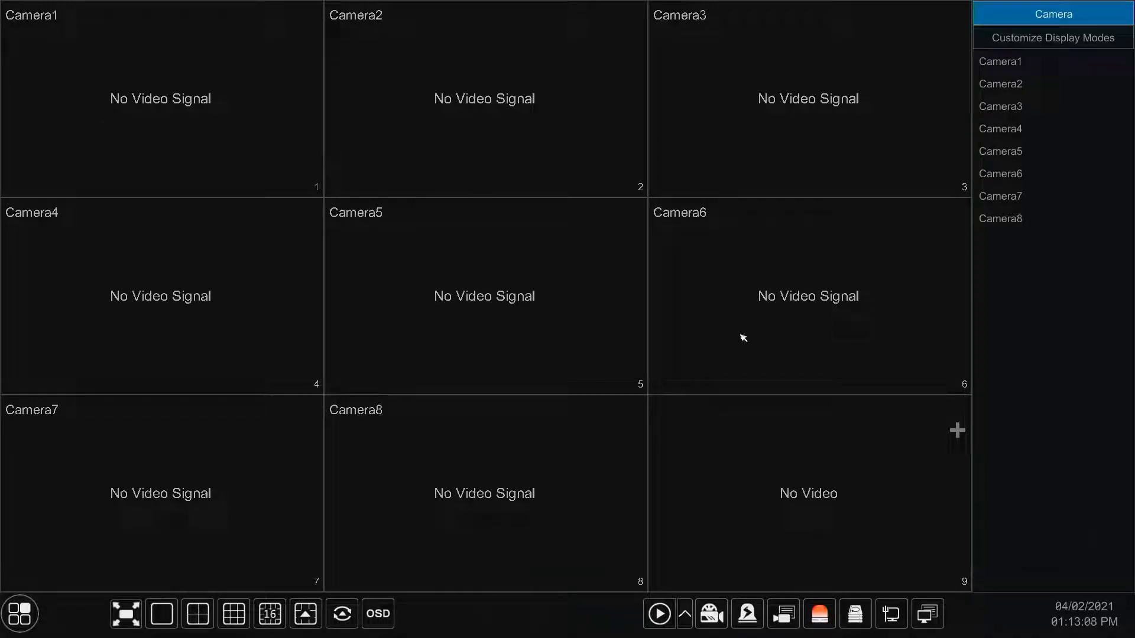
# Review the Network Status summary: Ethernet Port 1 online, IPv4 DHCP and NAT Successful, then close it
pyautogui.click(894, 615)
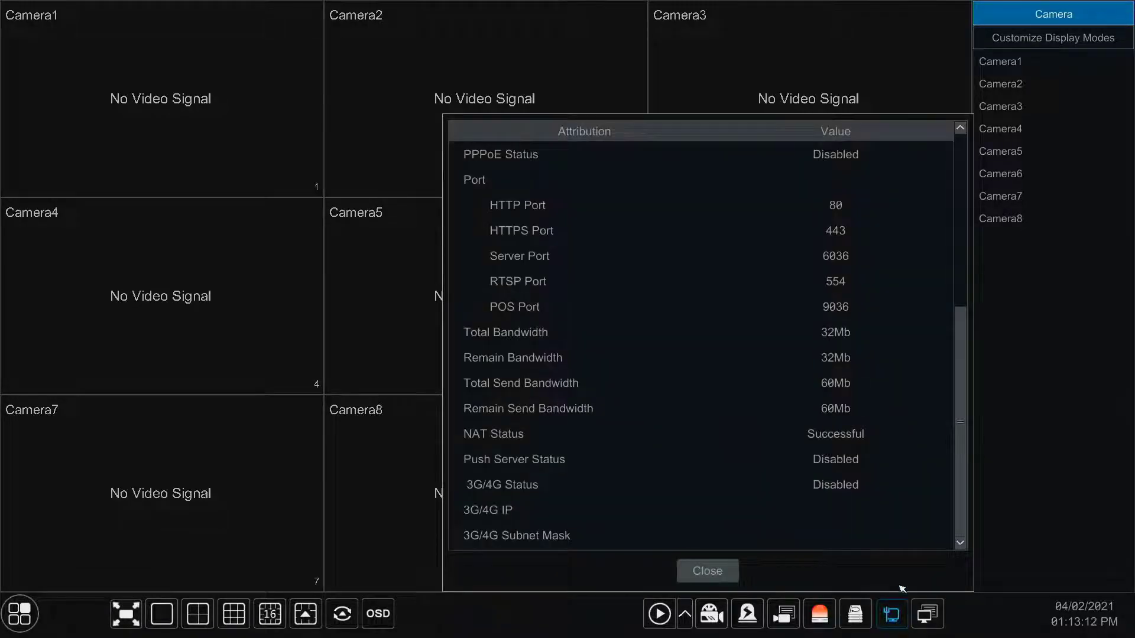
pyautogui.moveTo(960, 336); pyautogui.dragTo(953, 150)
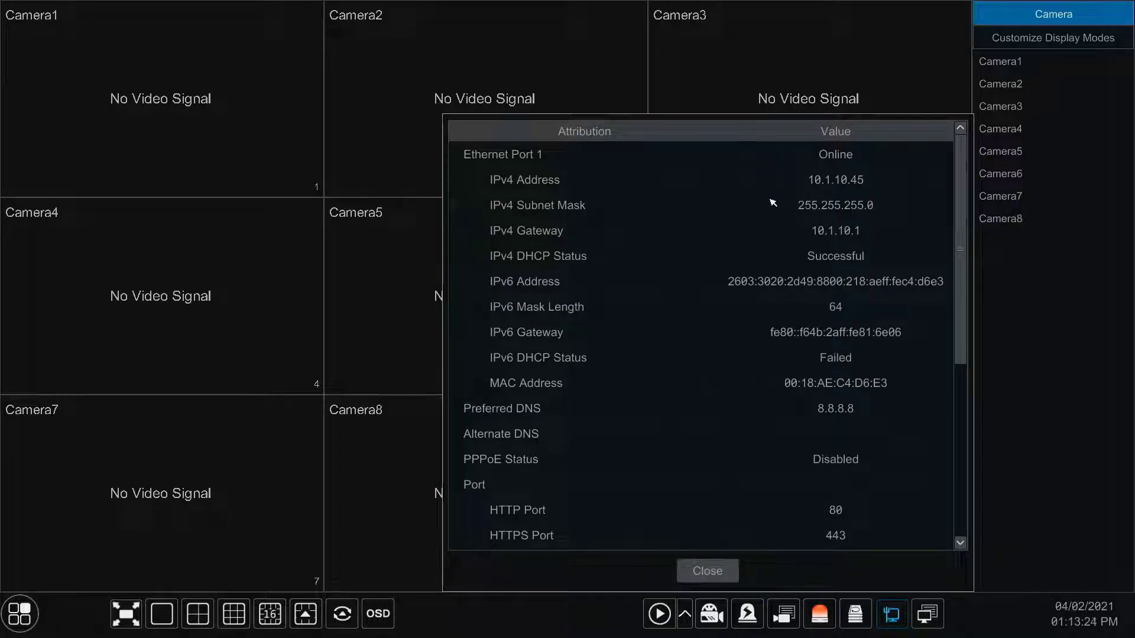
pyautogui.click(719, 568)
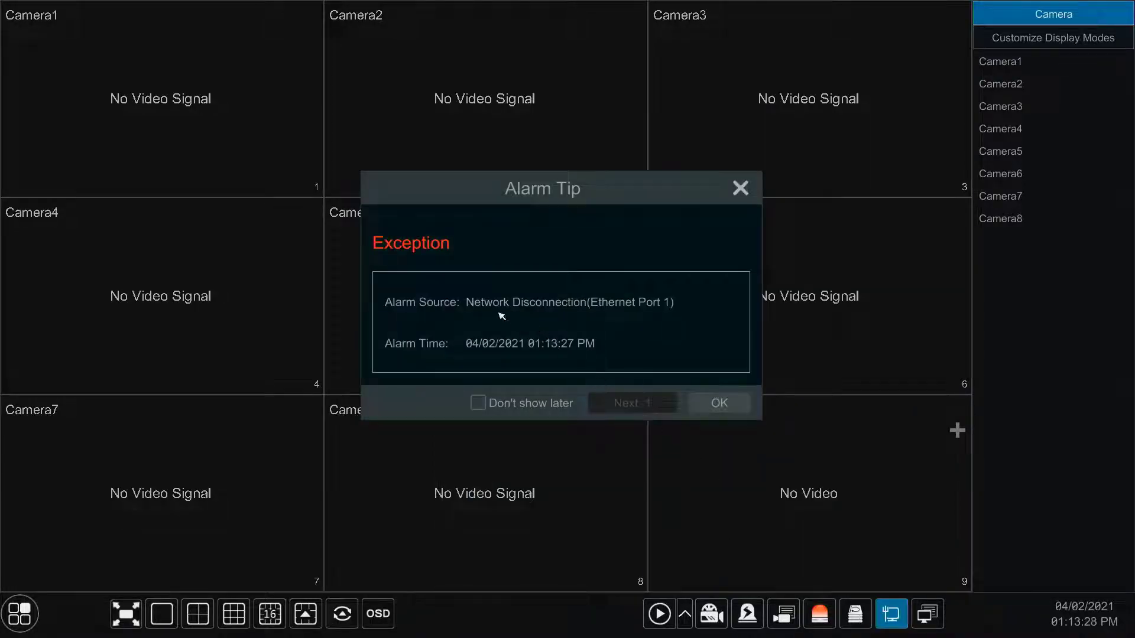
# Dismiss the network disconnection alarm and go to Settings > Network
pyautogui.click(714, 405)
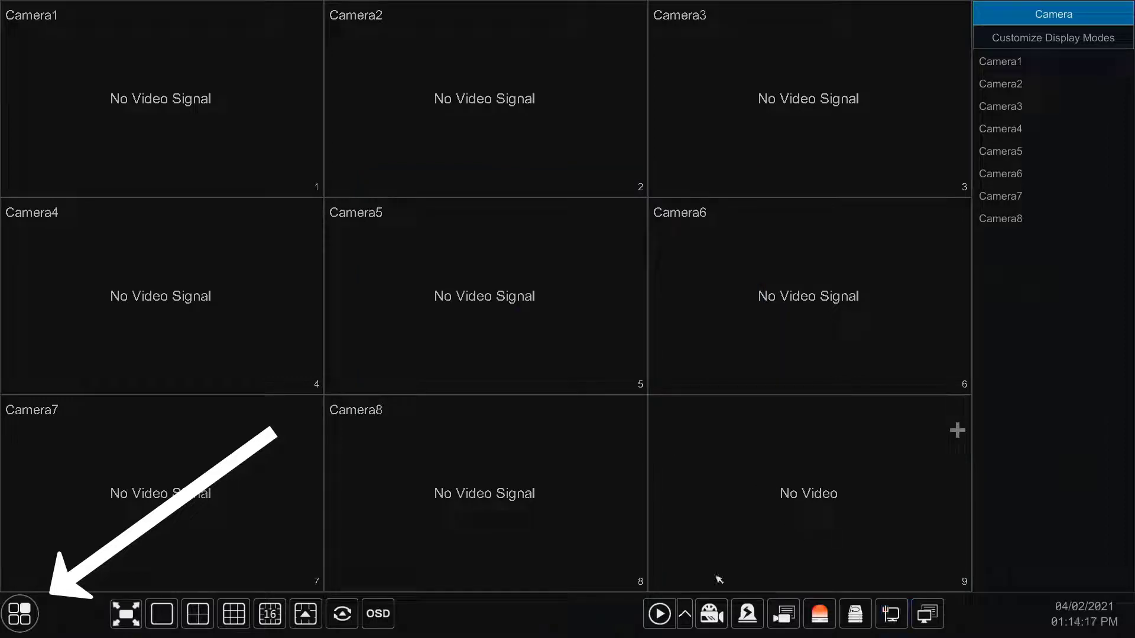
pyautogui.click(19, 614)
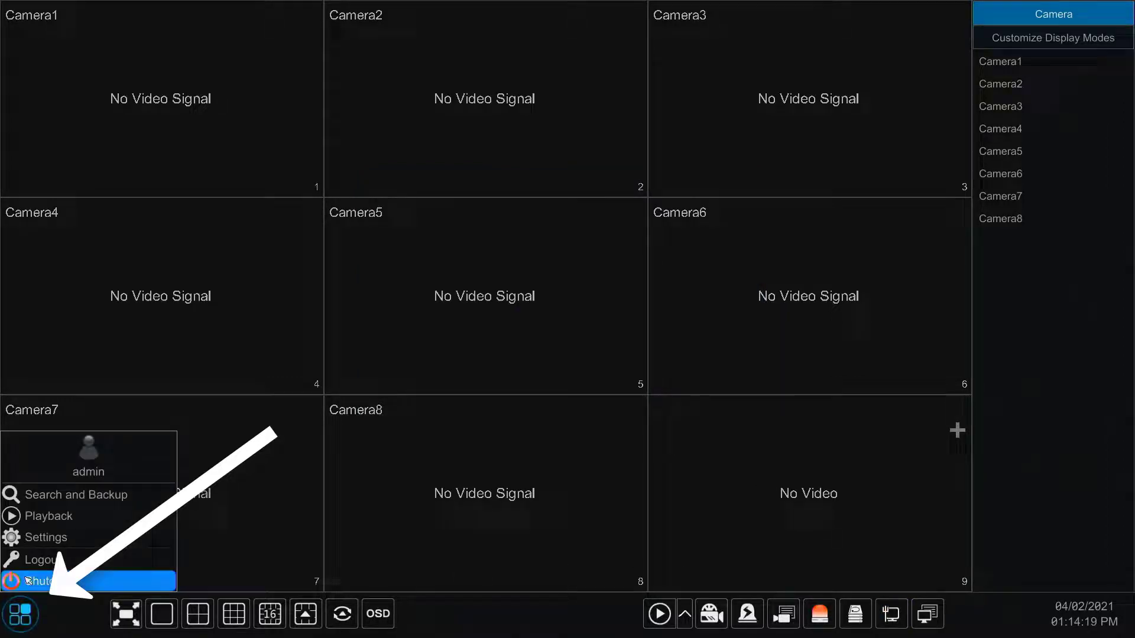
pyautogui.click(42, 537)
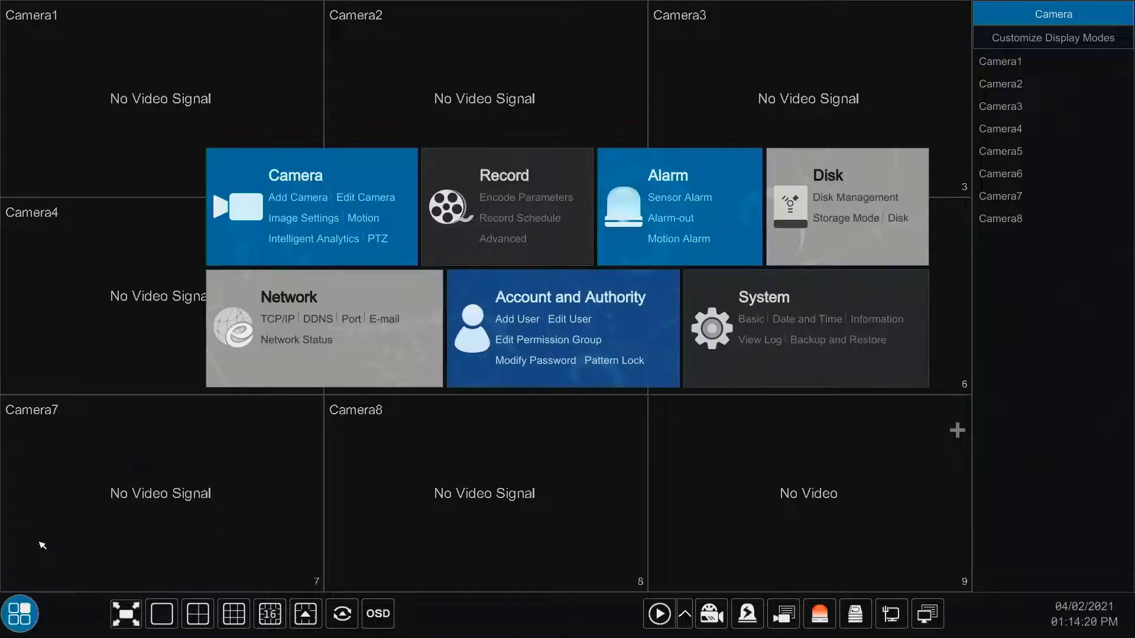
pyautogui.click(303, 300)
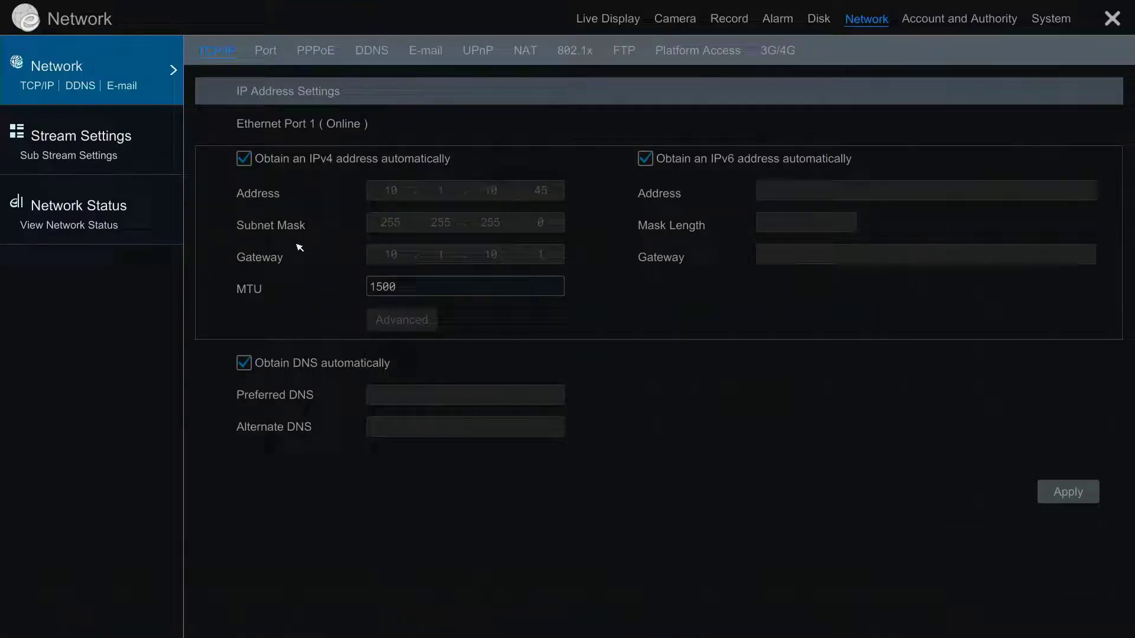
# Toggle automatic IPv4 and IPv6 addressing off and back on, leaving both obtained automatically
pyautogui.click(243, 159)
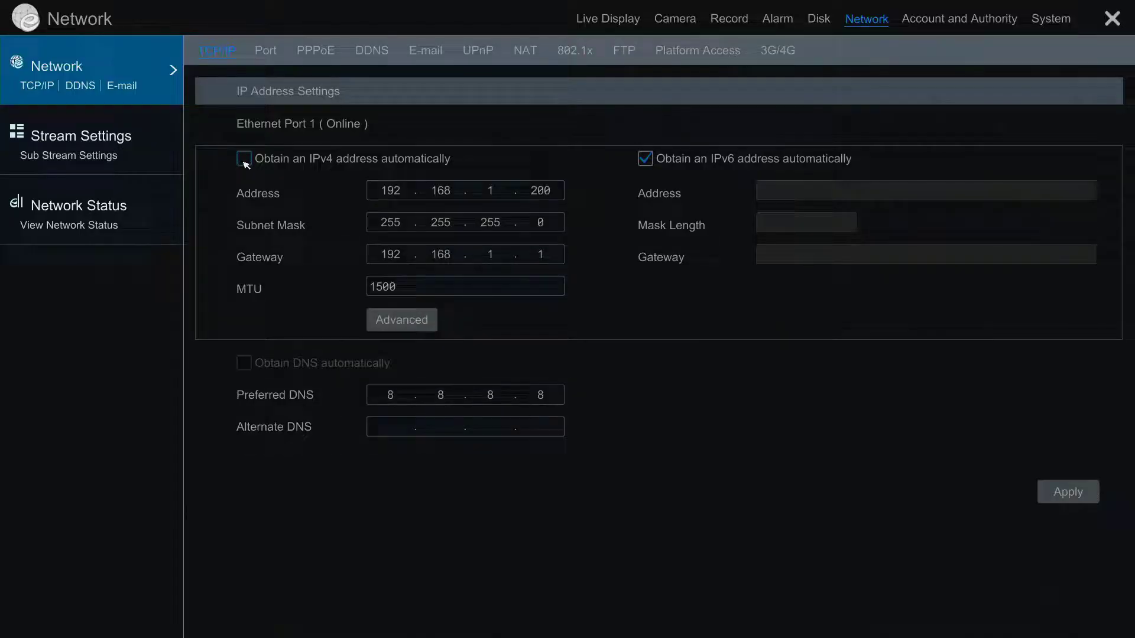
pyautogui.click(244, 159)
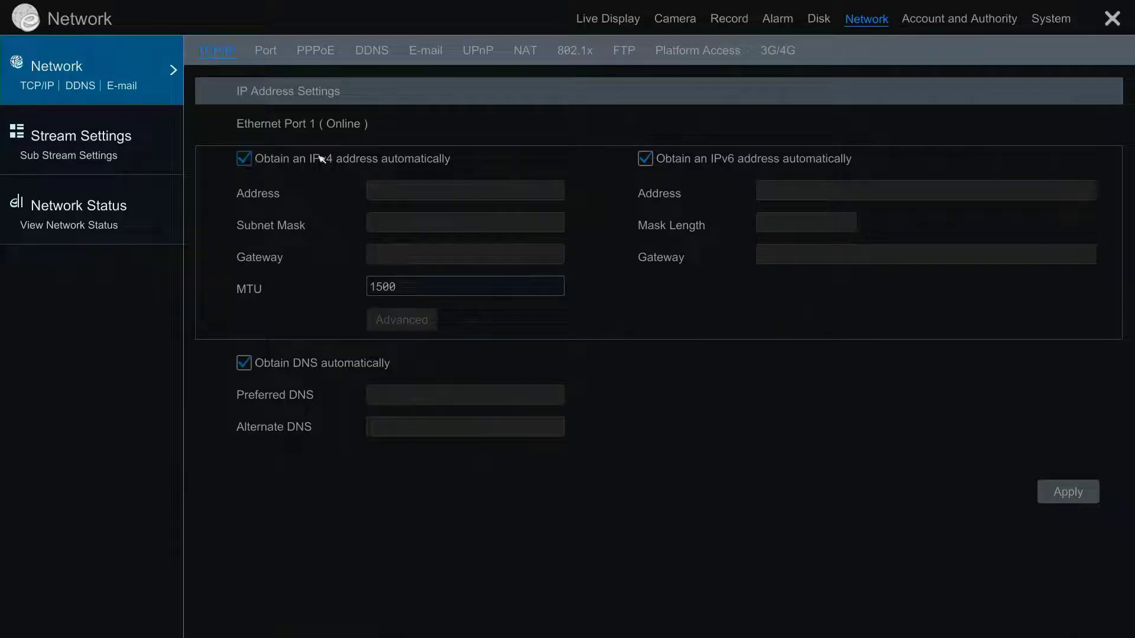
pyautogui.click(646, 162)
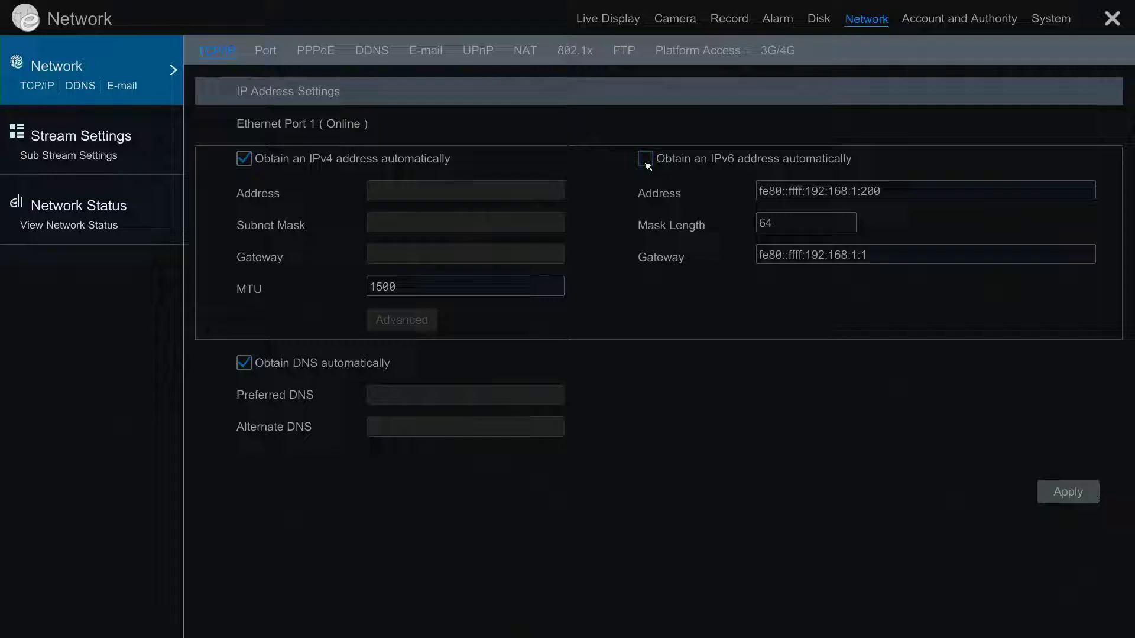
pyautogui.click(646, 162)
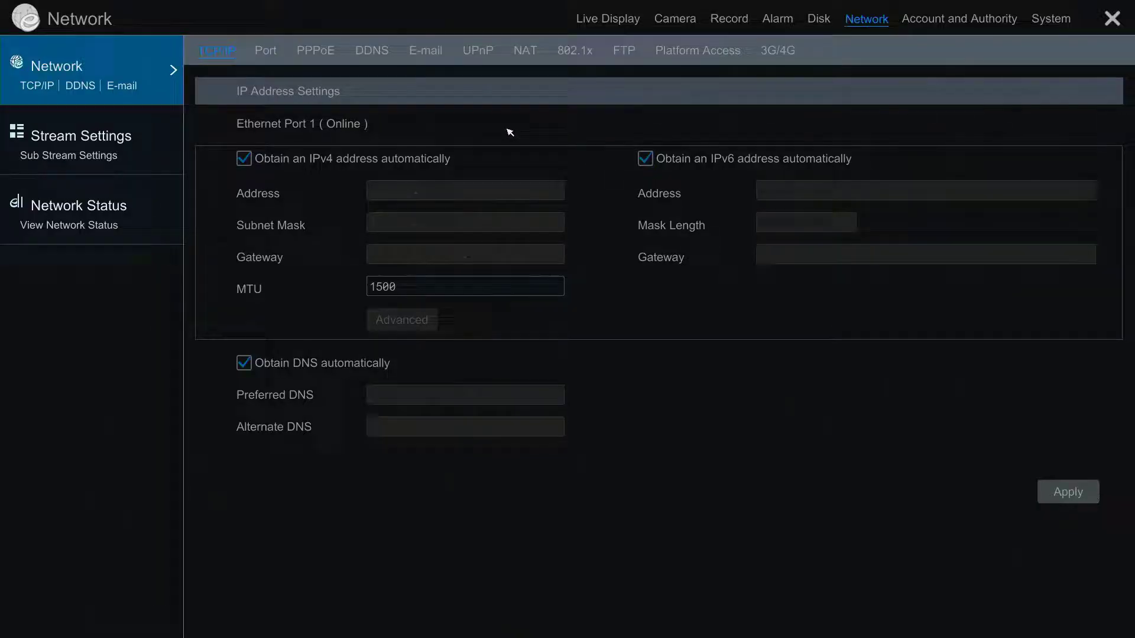
# On the NAT tab, toggle NAT Enable off and back on so it stays enabled
pyautogui.click(526, 51)
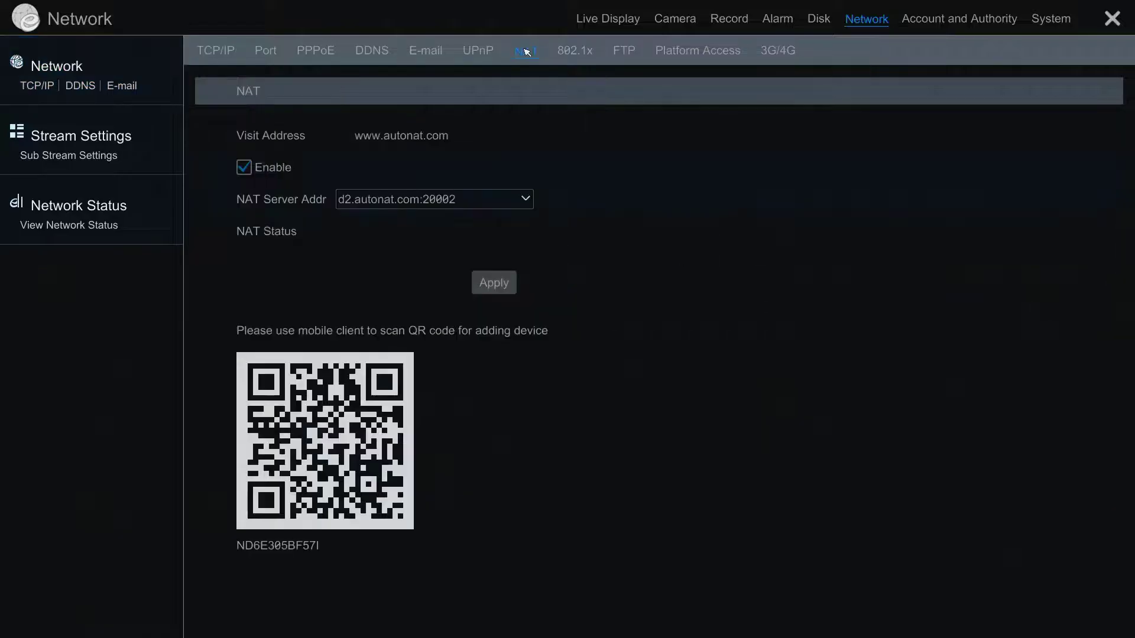
pyautogui.click(244, 168)
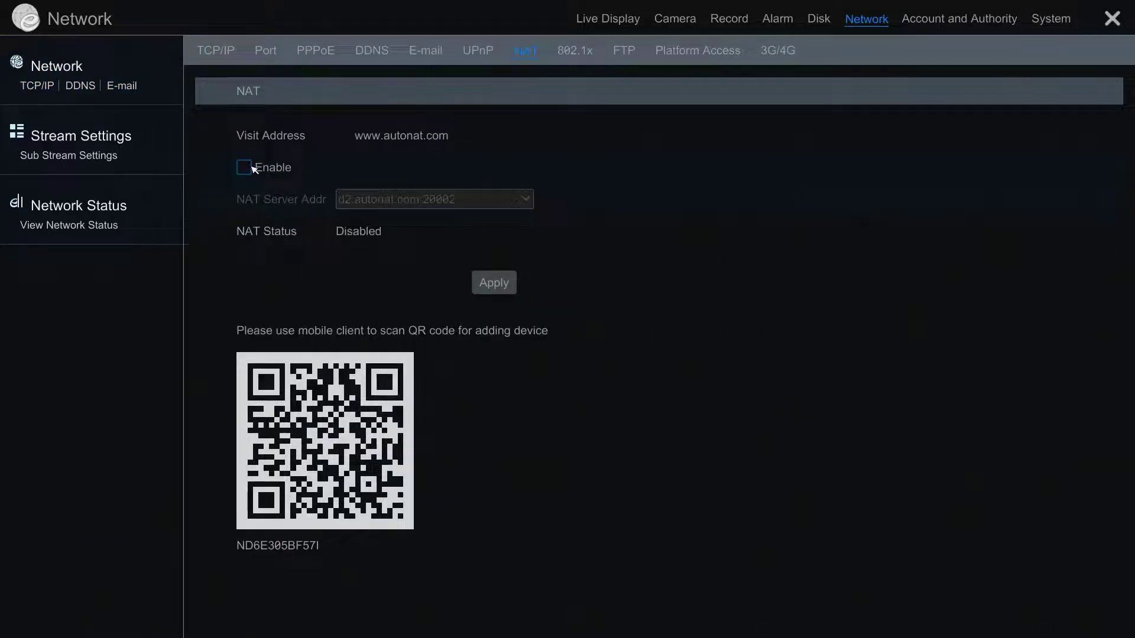
pyautogui.click(257, 169)
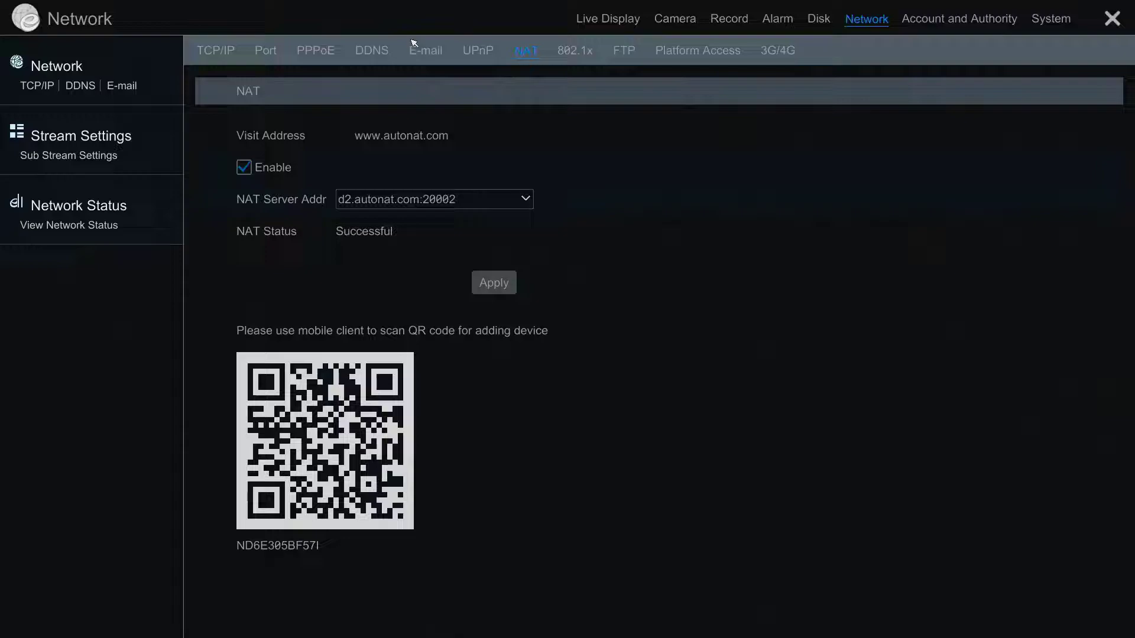
# Close Network settings and the overview, then reopen network status and scroll to NAT Status
pyautogui.click(1115, 20)
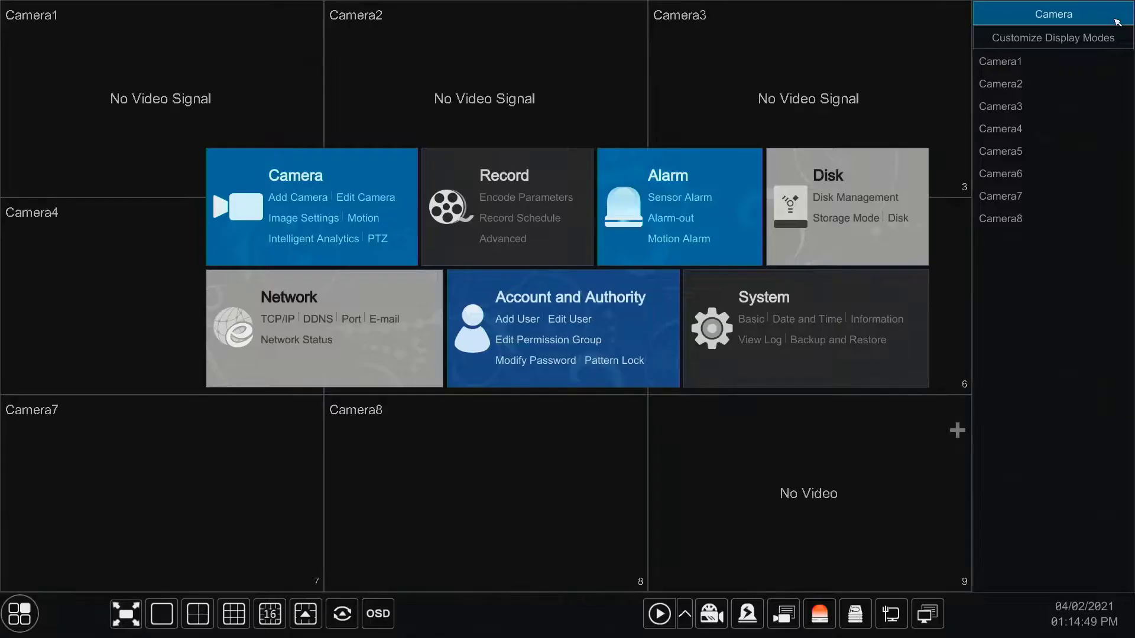
pyautogui.click(812, 79)
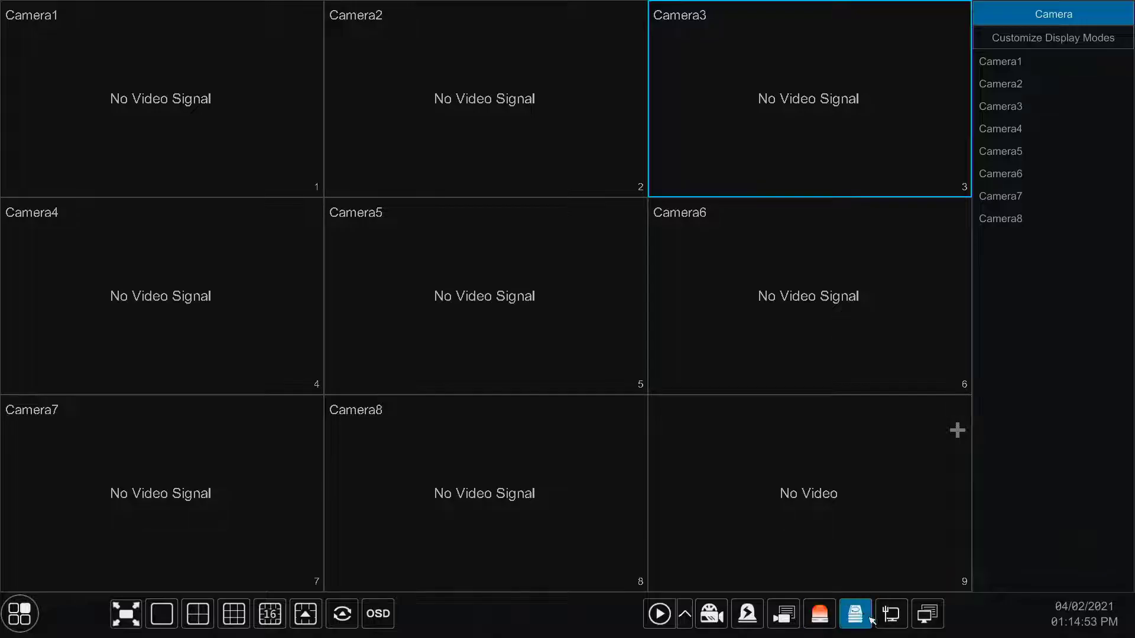
pyautogui.click(890, 620)
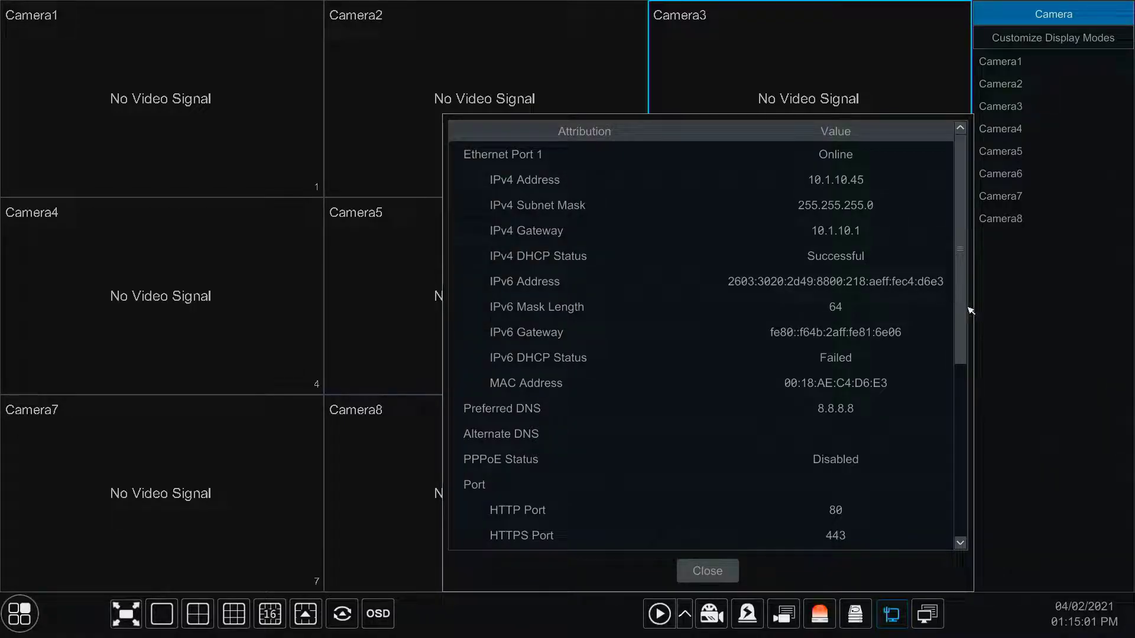
pyautogui.moveTo(959, 344); pyautogui.dragTo(972, 502)
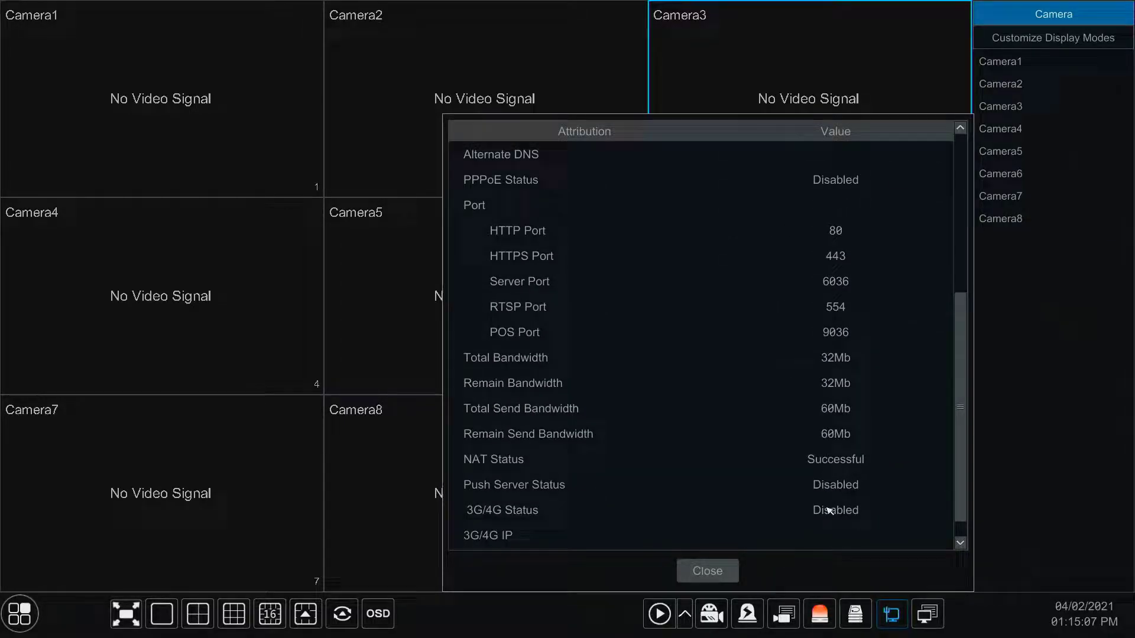
# Close the status summary and change the ShieldDVR login user from Admin to lowercase admin
pyautogui.click(697, 574)
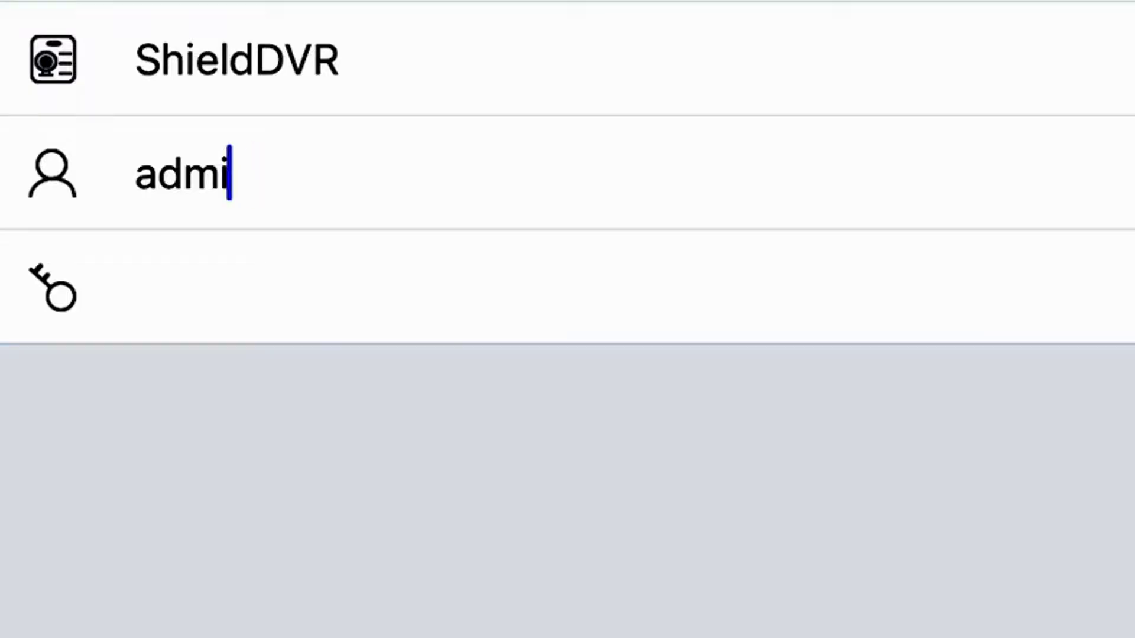
pyautogui.write('Admin')
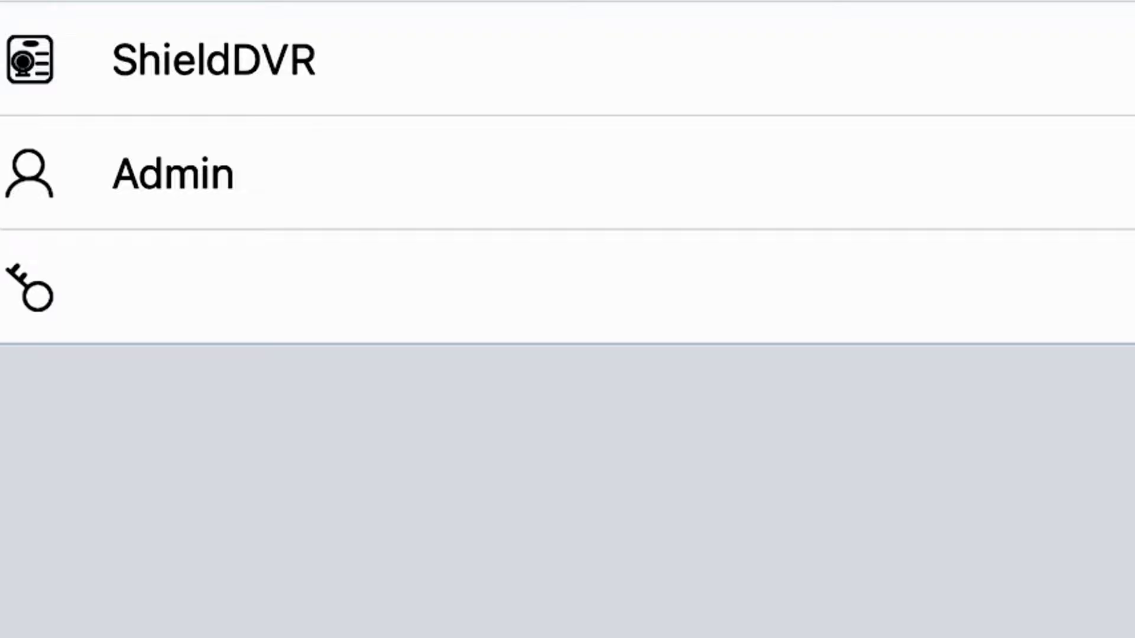
pyautogui.click(235, 173)
pyautogui.press('BackSpace')
pyautogui.press('BackSpace')
pyautogui.press('BackSpace')
pyautogui.press('BackSpace')
pyautogui.press('BackSpace')
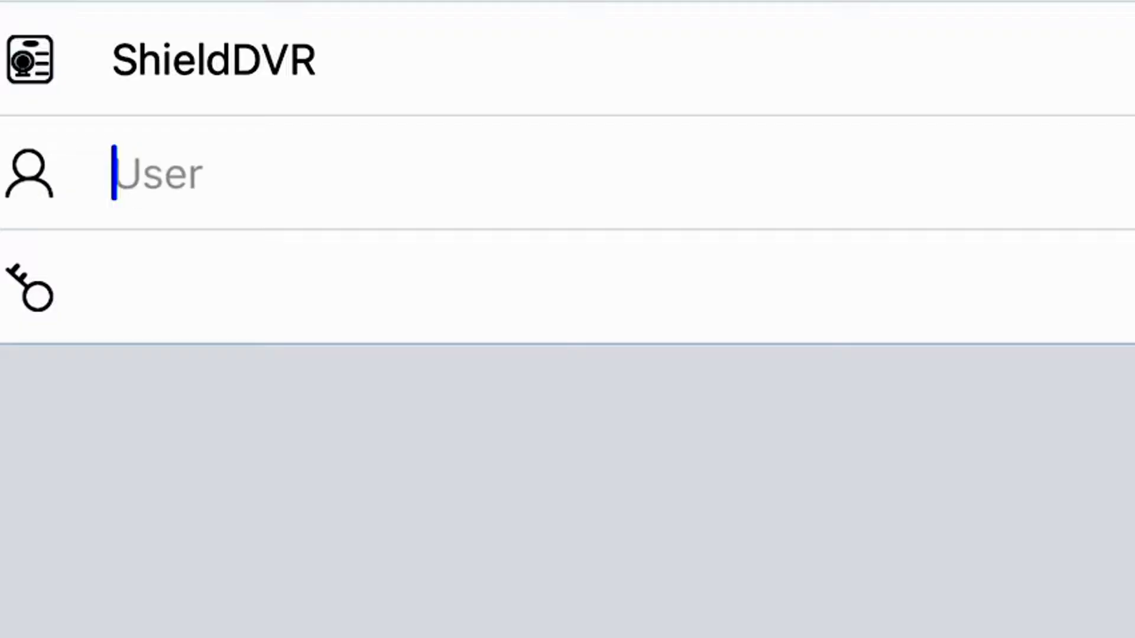
pyautogui.write('Admin')
pyautogui.press('BackSpace')
pyautogui.press('BackSpace')
pyautogui.press('BackSpace')
pyautogui.press('BackSpace')
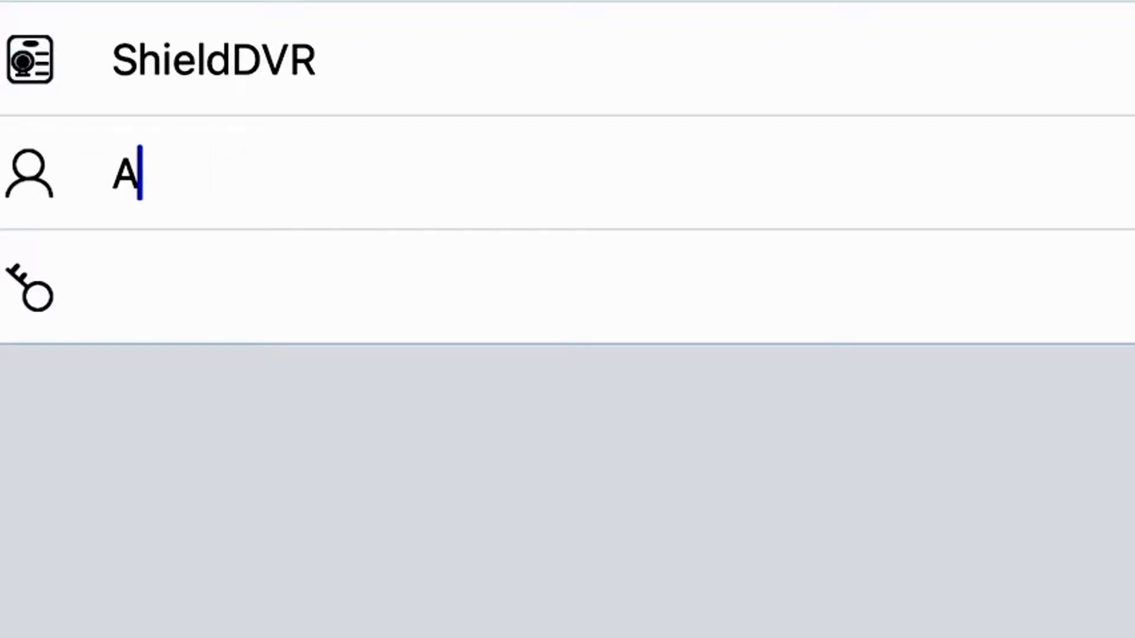
pyautogui.press('BackSpace')
pyautogui.write('a')
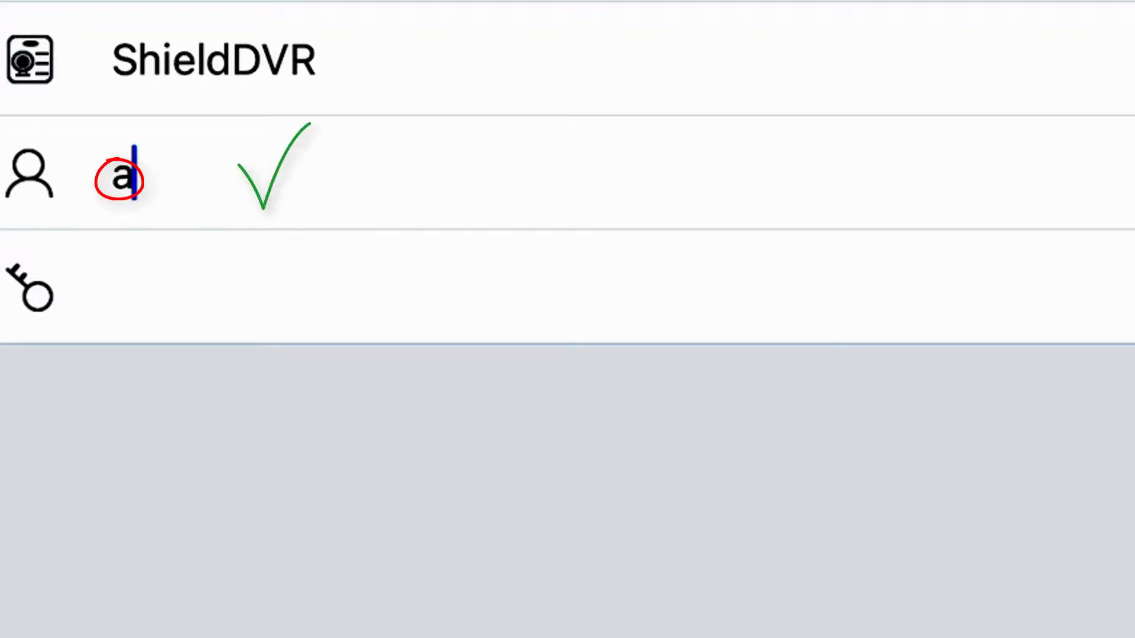
pyautogui.write('dmin')
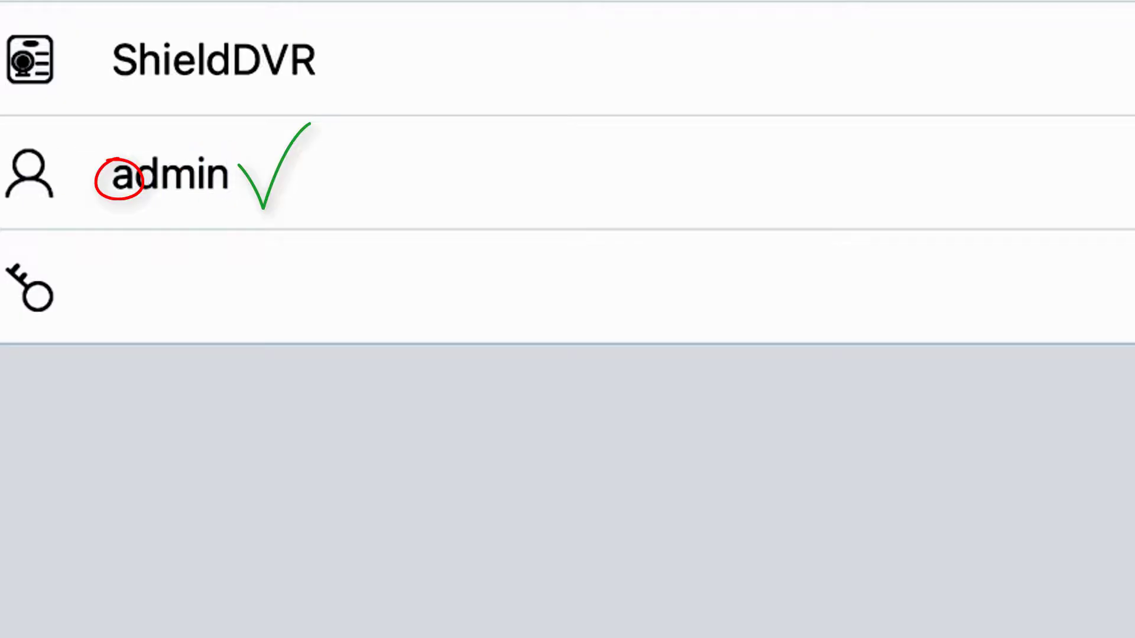